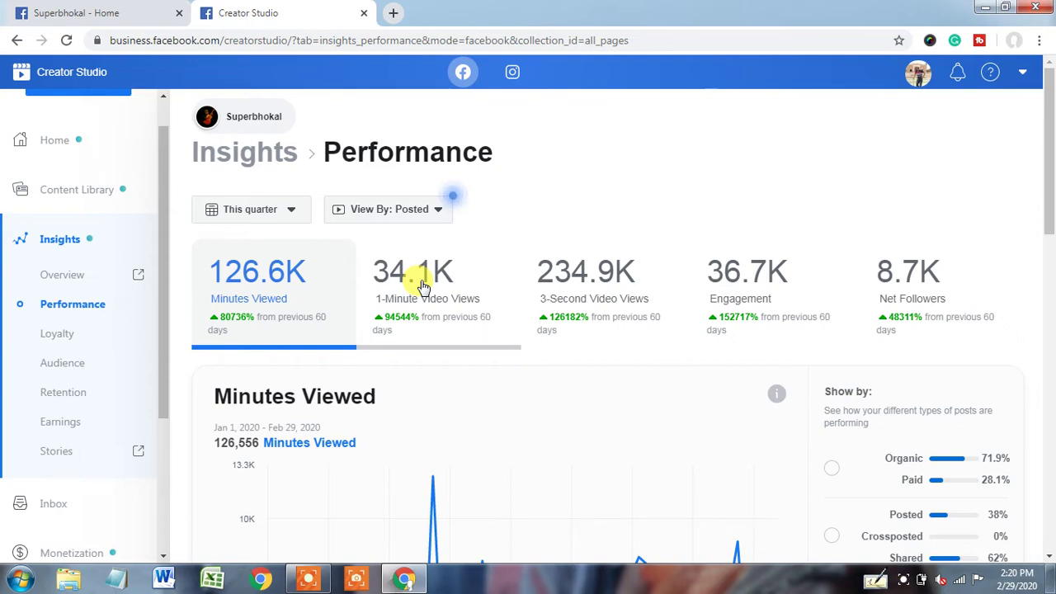
pyautogui.click(307, 577)
pyautogui.click(545, 553)
pyautogui.moveTo(450, 300)
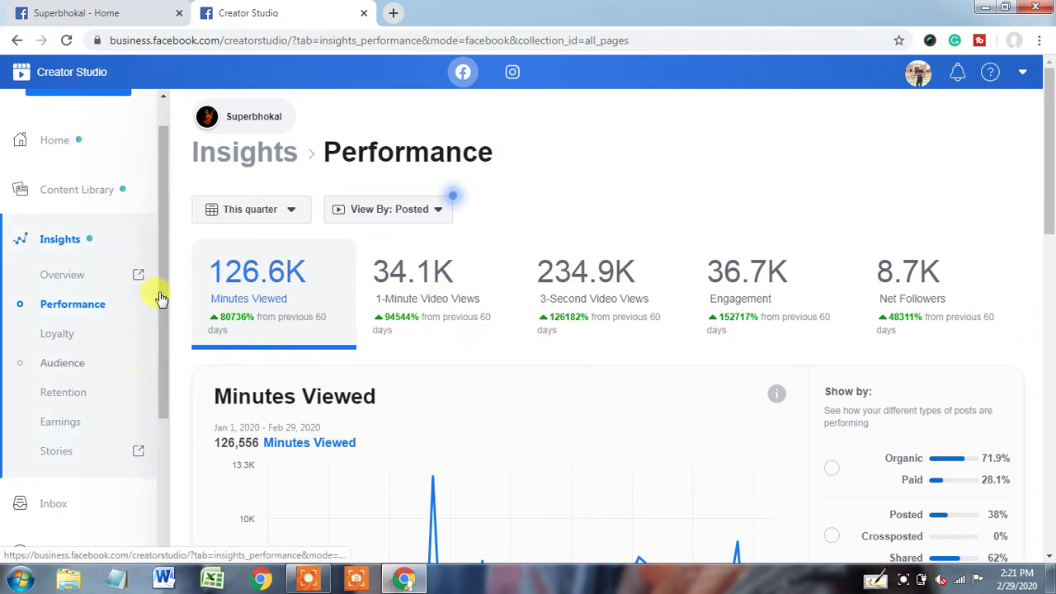
# Open the Policy Issues page of the Monetization section to check for monetization violations.
pyautogui.scroll(-2, 159, 361)
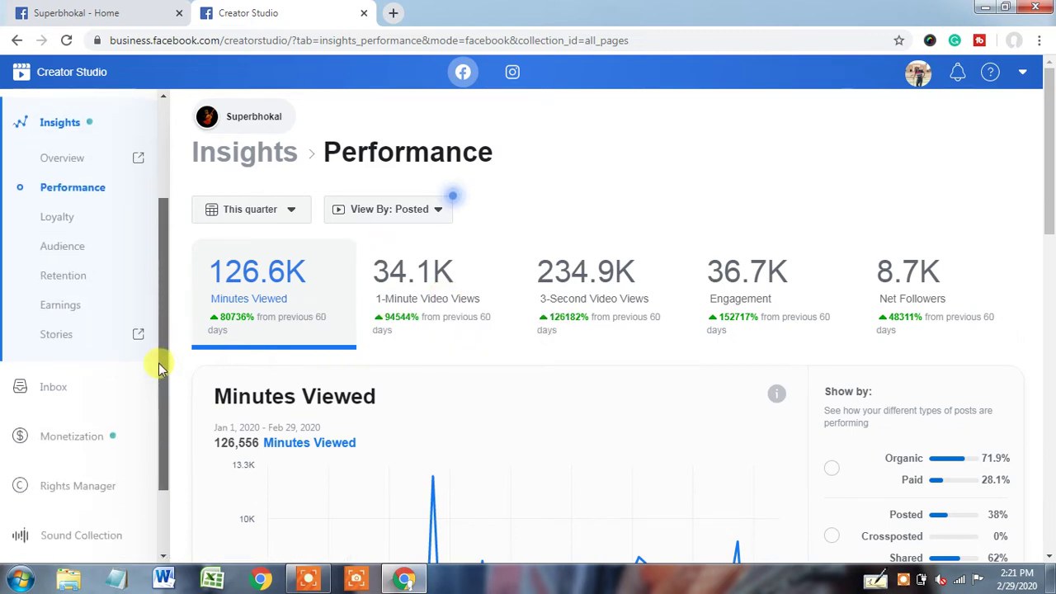
pyautogui.click(95, 423)
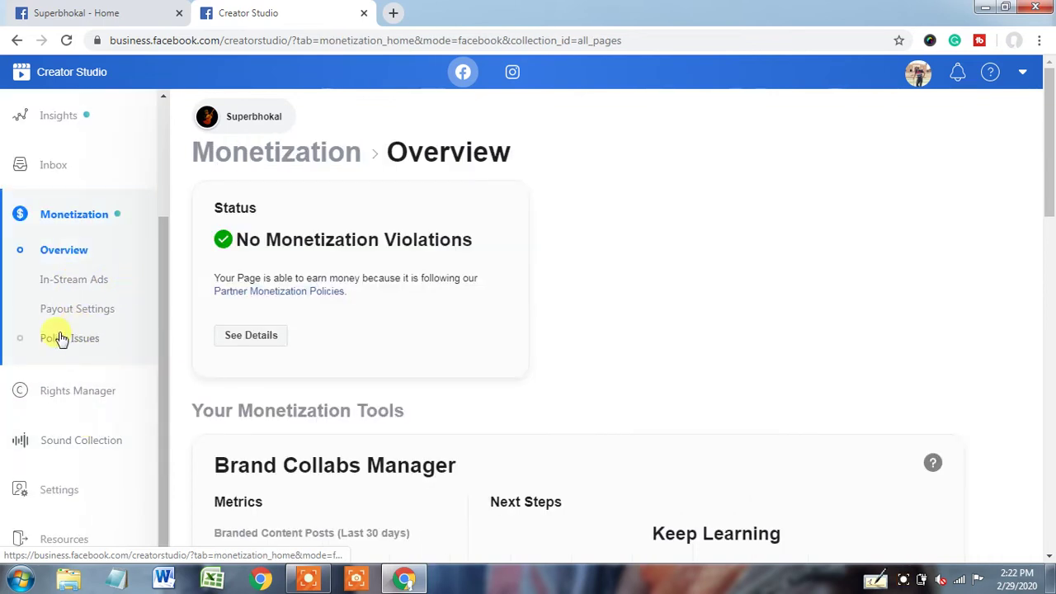
pyautogui.click(74, 340)
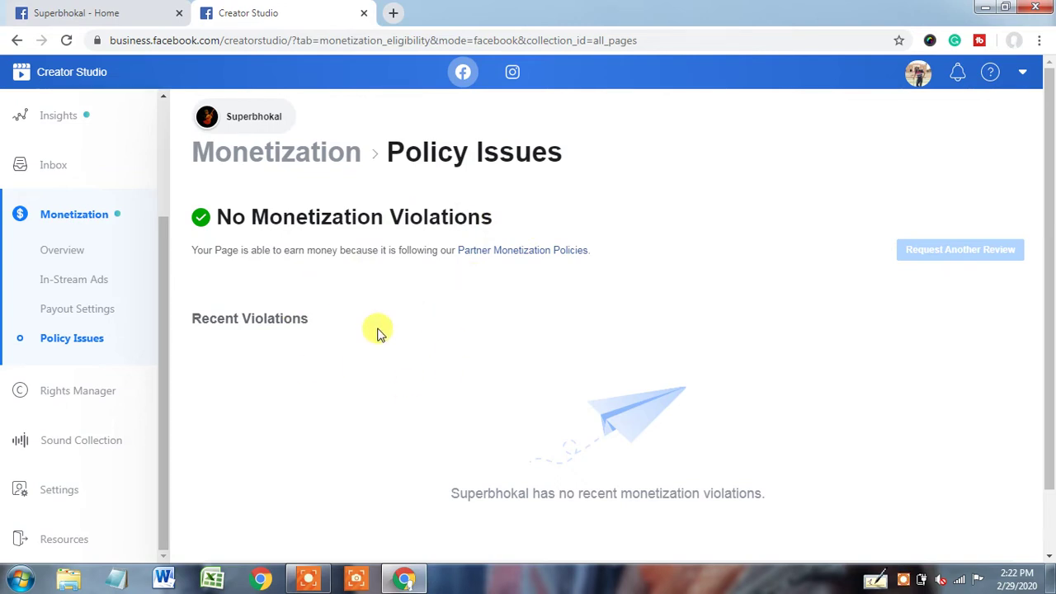
pyautogui.click(308, 580)
pyautogui.click(557, 555)
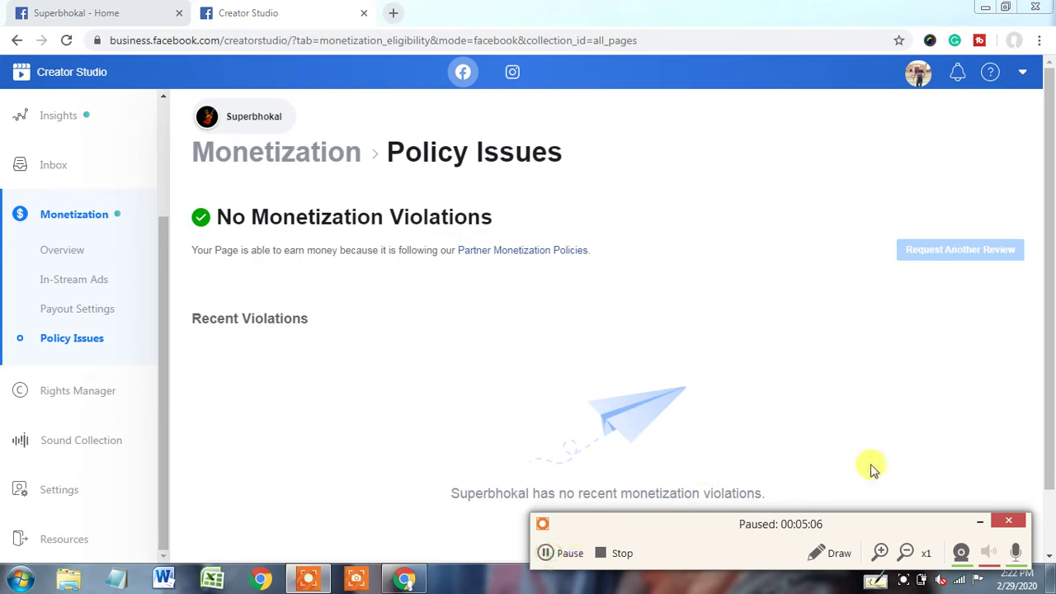
pyautogui.click(980, 520)
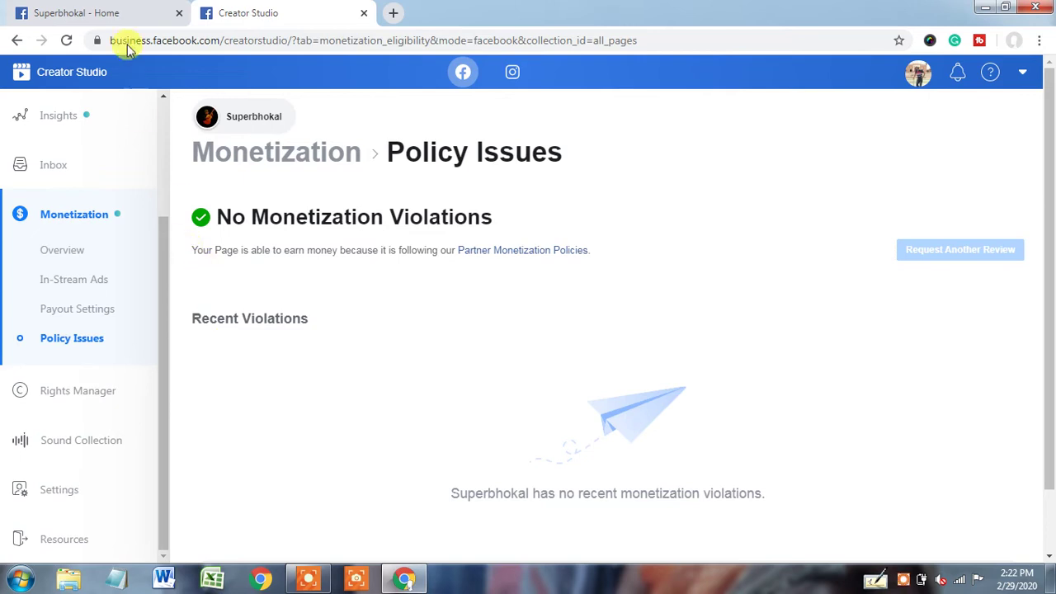
# Switch to the Superbhokal Facebook page and open its Page Quality report to check for restrictions or violations.
pyautogui.click(127, 9)
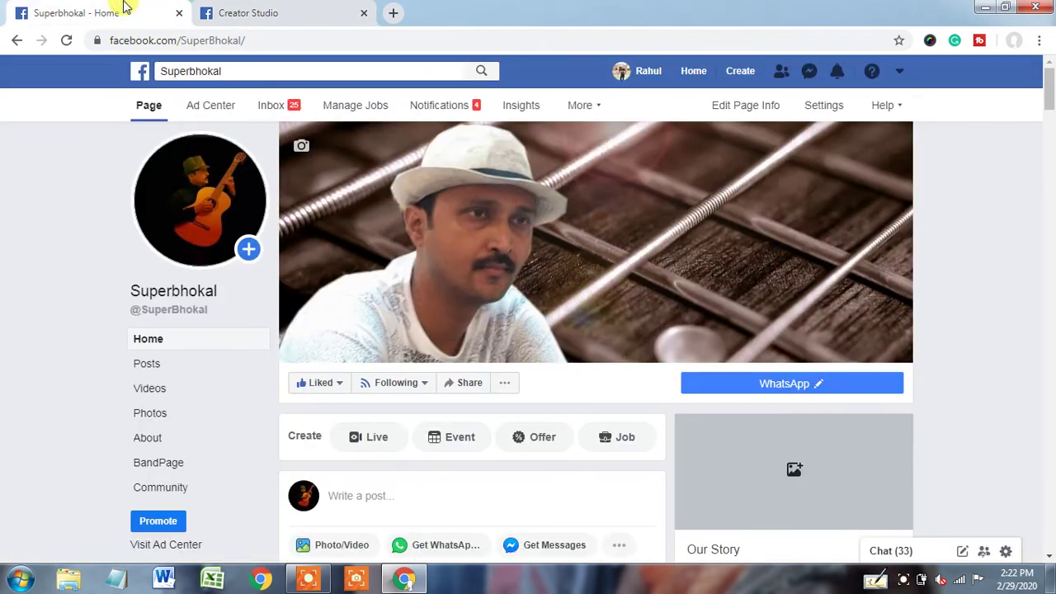
pyautogui.click(582, 107)
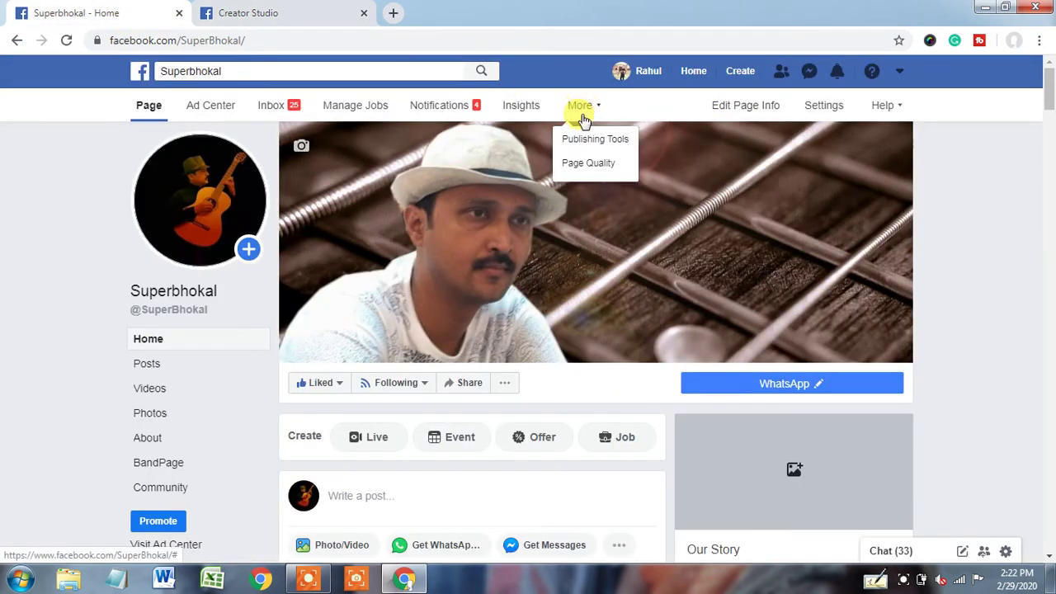
pyautogui.click(597, 165)
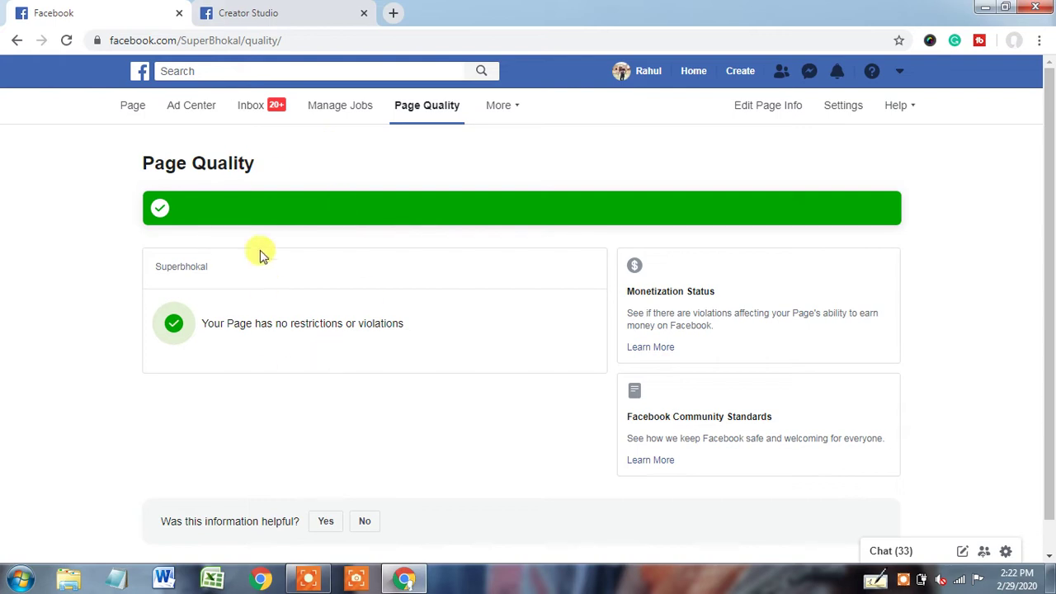
# Return to Creator Studio and open the Content Library's list of all posts.
pyautogui.click(264, 11)
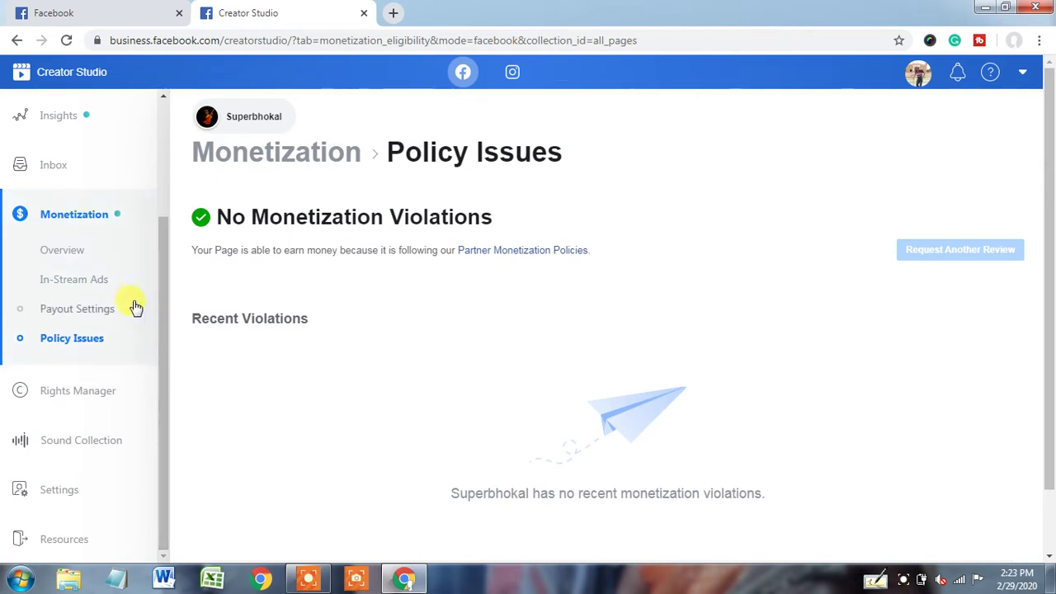
pyautogui.moveTo(161, 321); pyautogui.dragTo(163, 210)
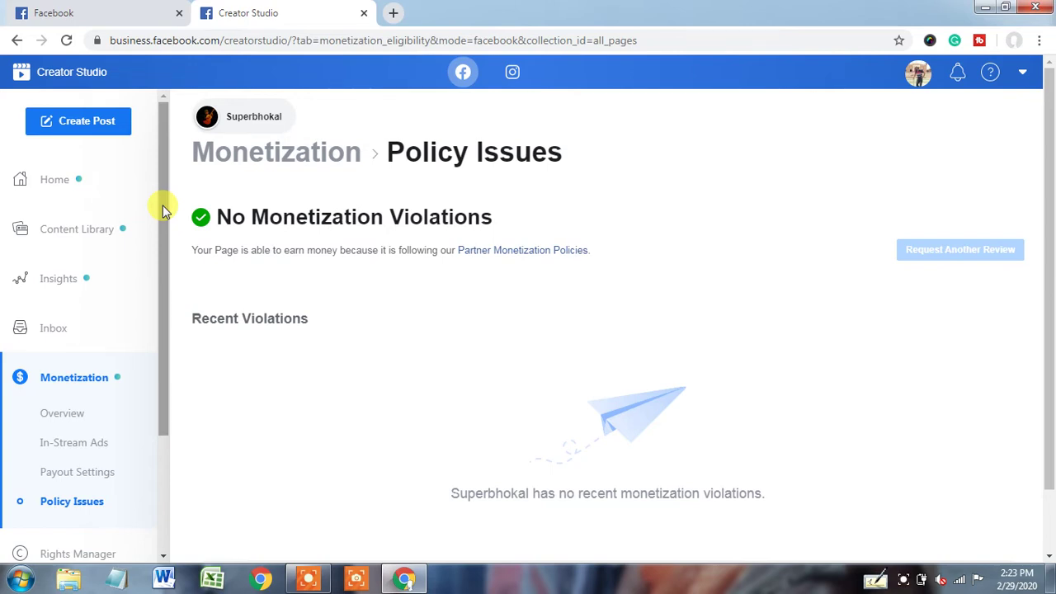
pyautogui.click(88, 235)
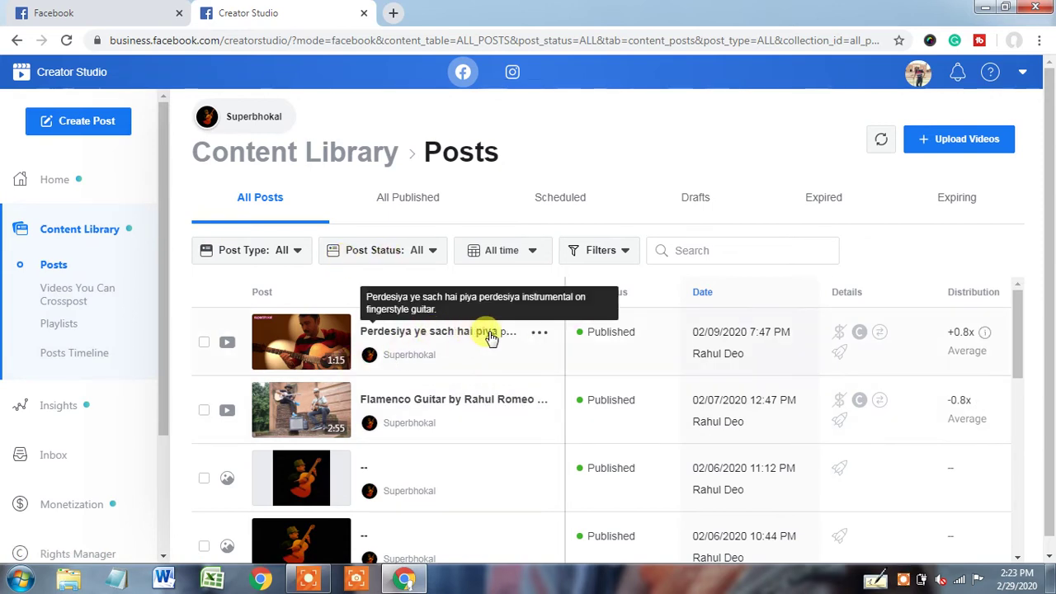
# Open the "Perdesiya ye sach hai piya" video post for editing and review its title, tags and video preview.
pyautogui.click(540, 334)
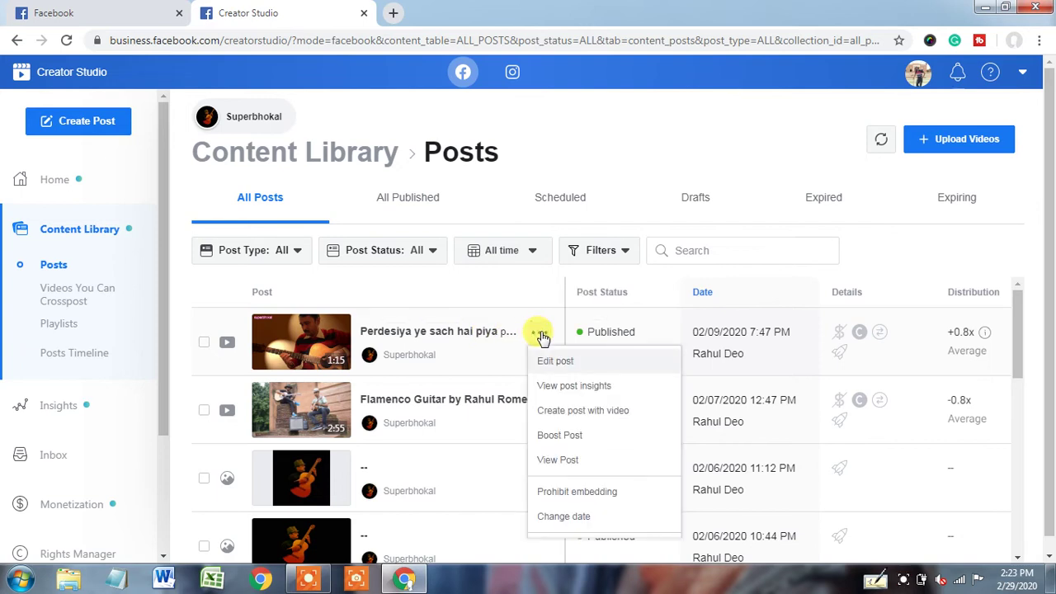
pyautogui.click(549, 363)
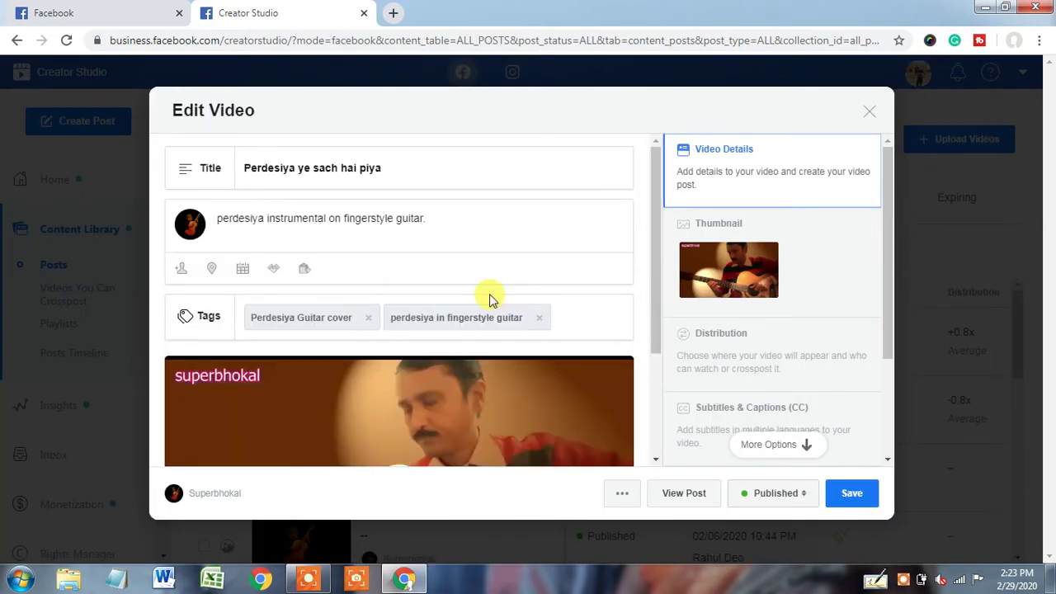
pyautogui.click(406, 174)
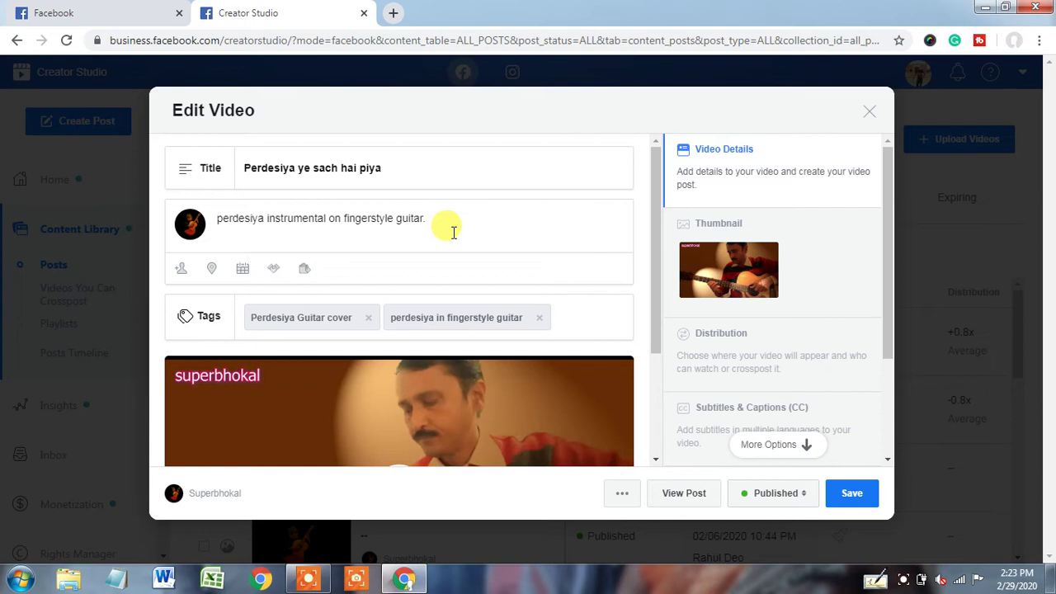
pyautogui.moveTo(656, 262); pyautogui.dragTo(653, 406)
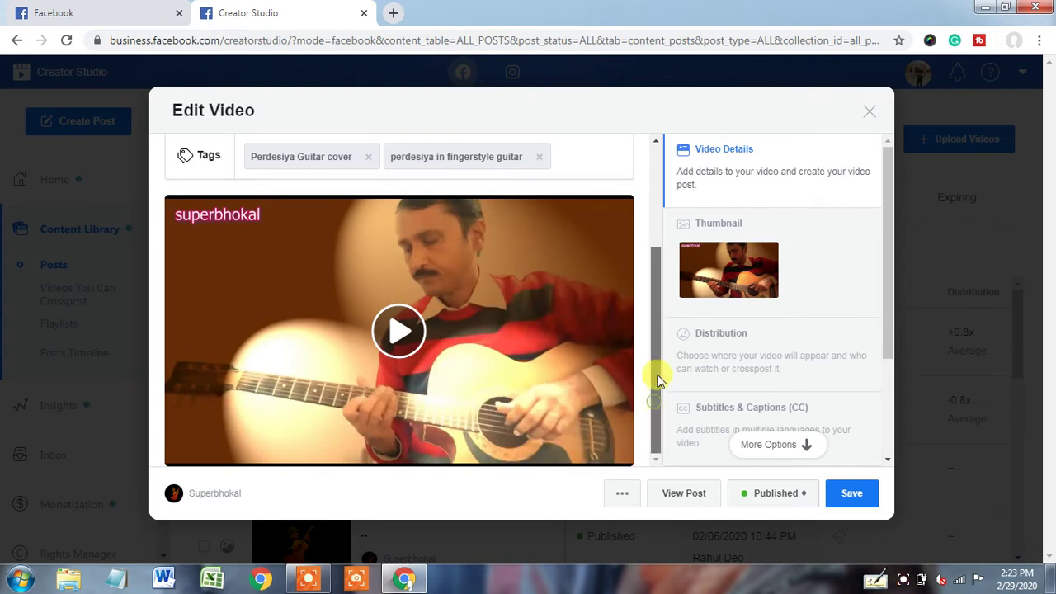
pyautogui.scroll(2, 656, 371)
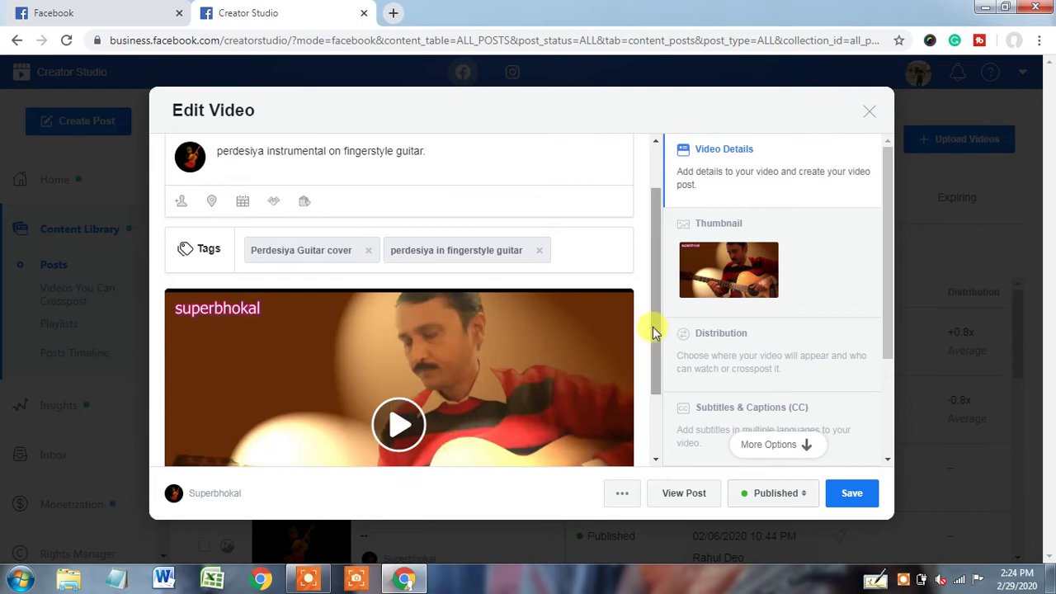
pyautogui.moveTo(652, 345); pyautogui.dragTo(655, 440)
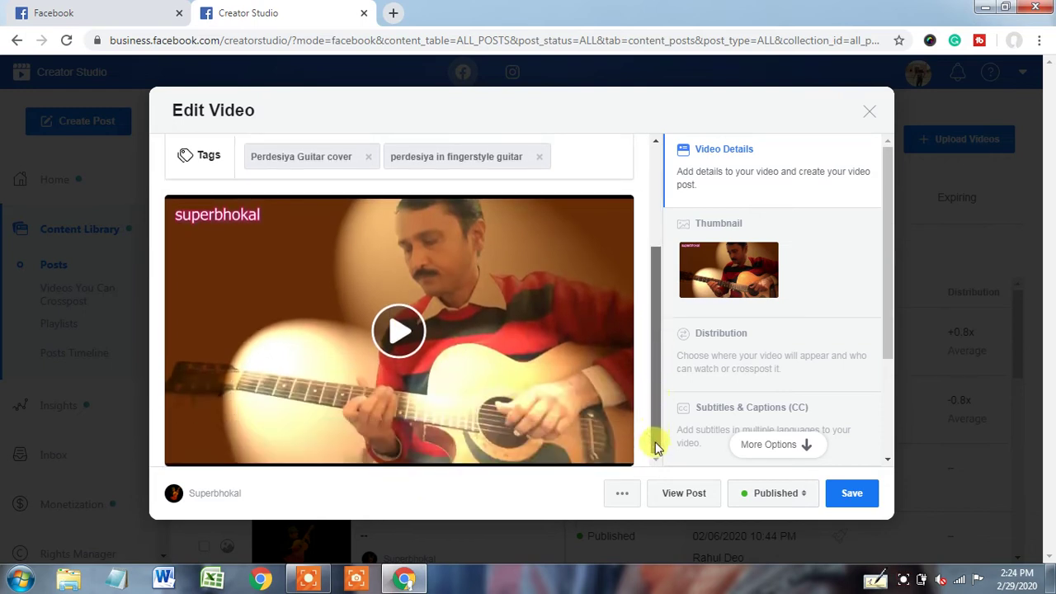
pyautogui.moveTo(658, 268); pyautogui.dragTo(652, 204)
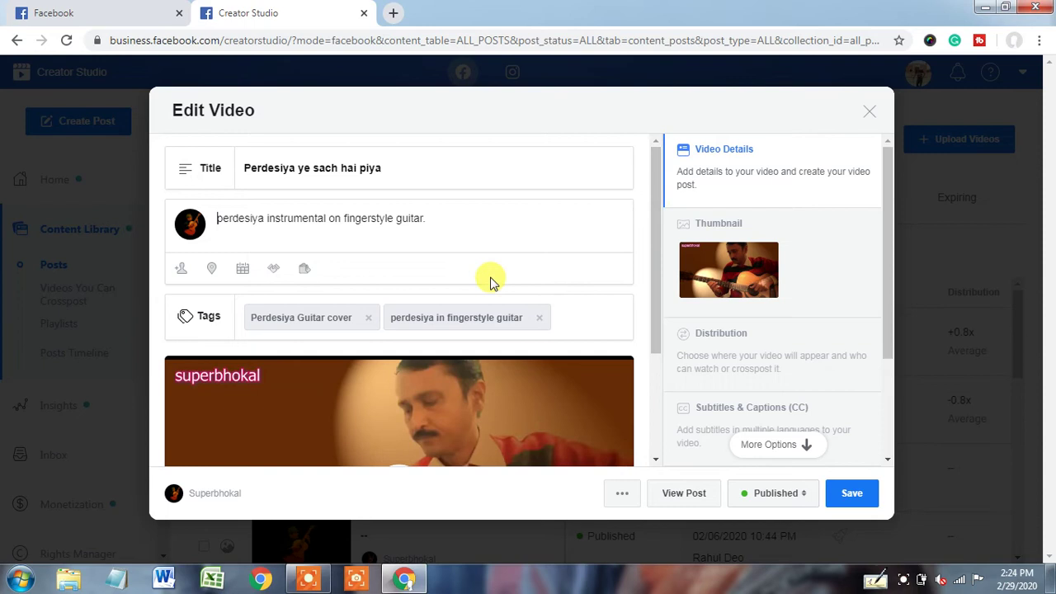
# Highlight the video's description text for review and clear the selection.
pyautogui.click(444, 226)
pyautogui.moveTo(214, 219); pyautogui.dragTo(186, 220)
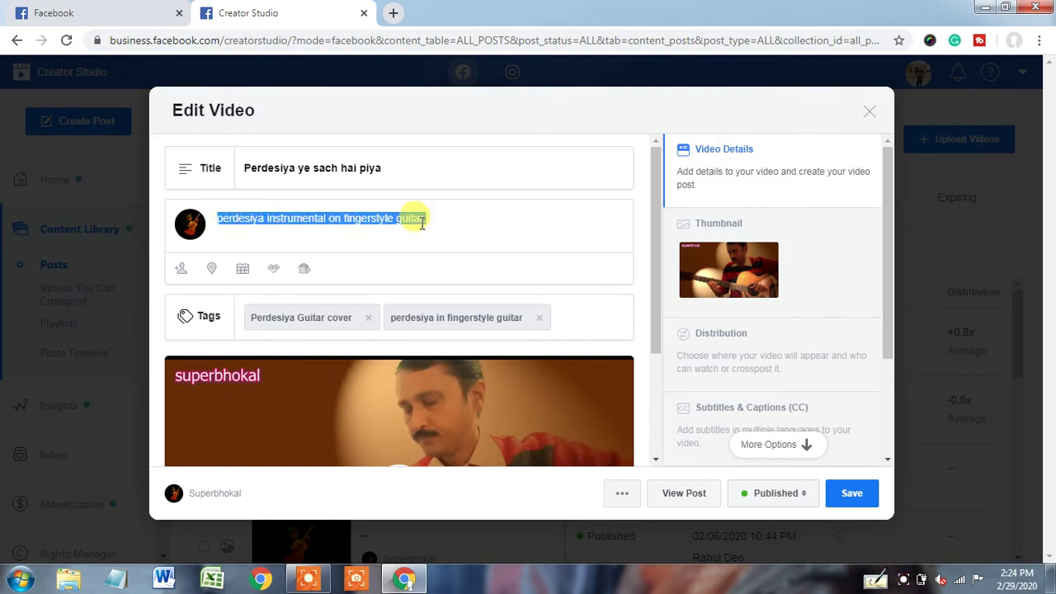
pyautogui.click(448, 221)
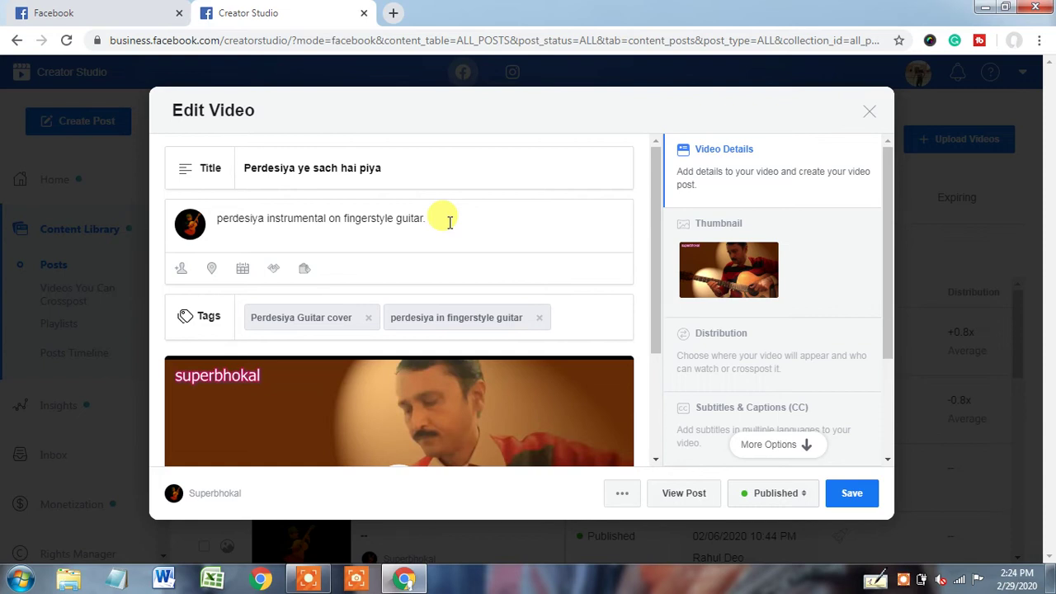
pyautogui.click(450, 222)
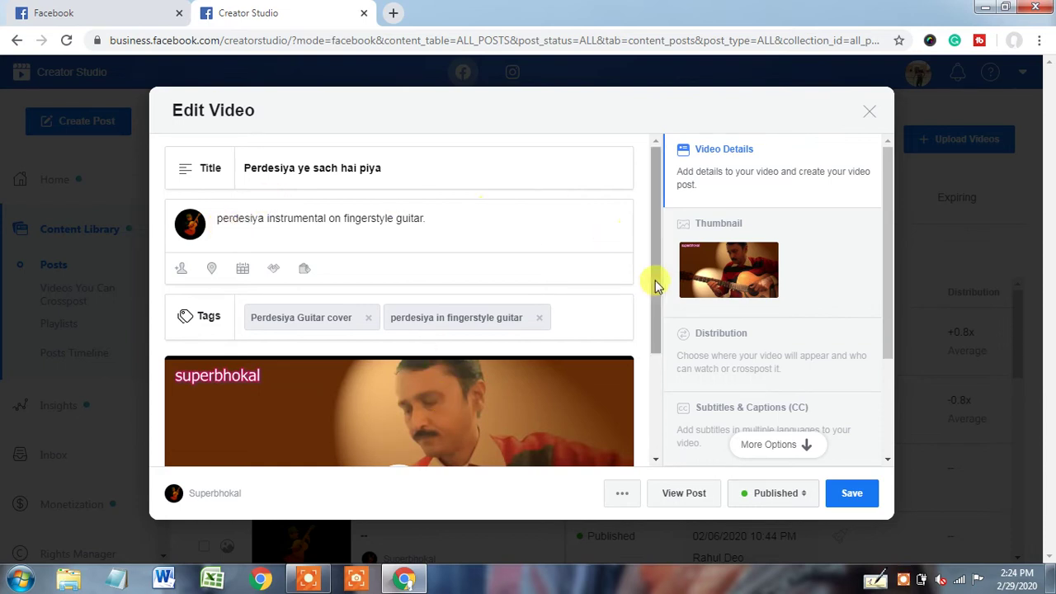
# Review the video's tags and preview once more, and exit the video editor without saving.
pyautogui.scroll(-2, 656, 330)
pyautogui.scroll(-2, 657, 347)
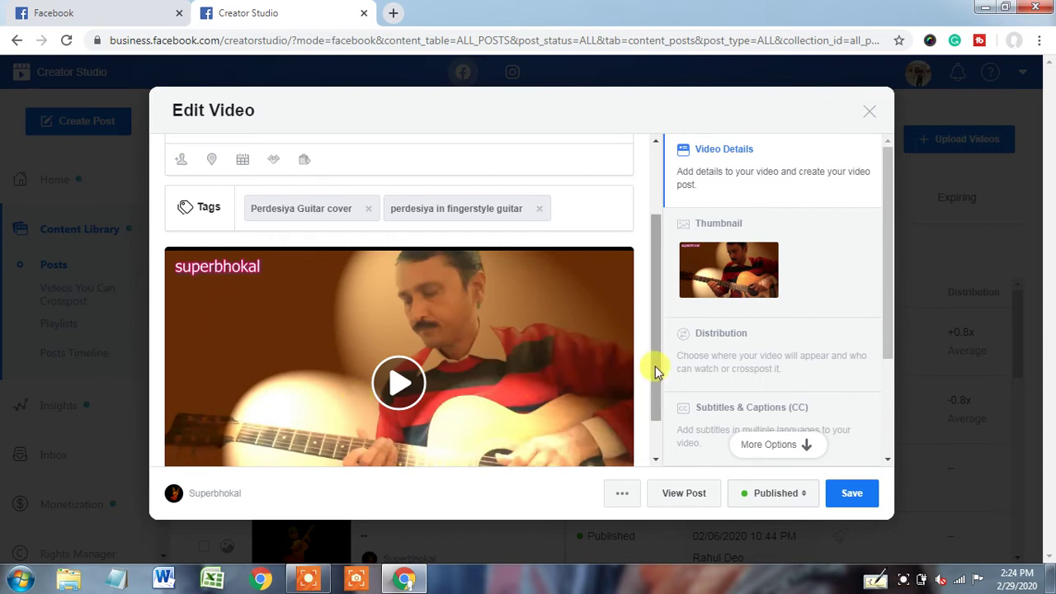
pyautogui.scroll(-2, 656, 384)
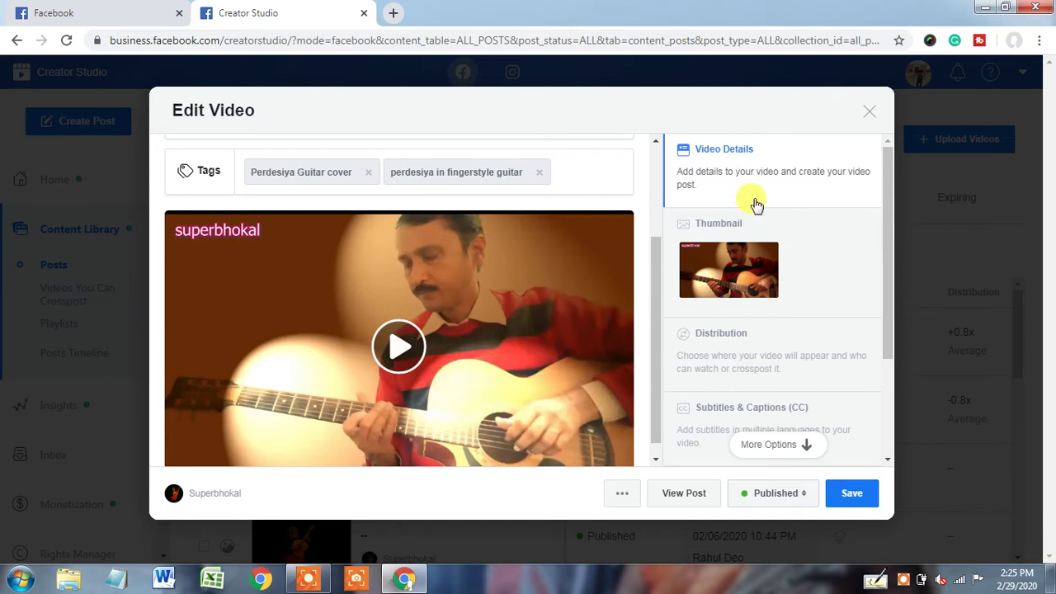
pyautogui.click(870, 116)
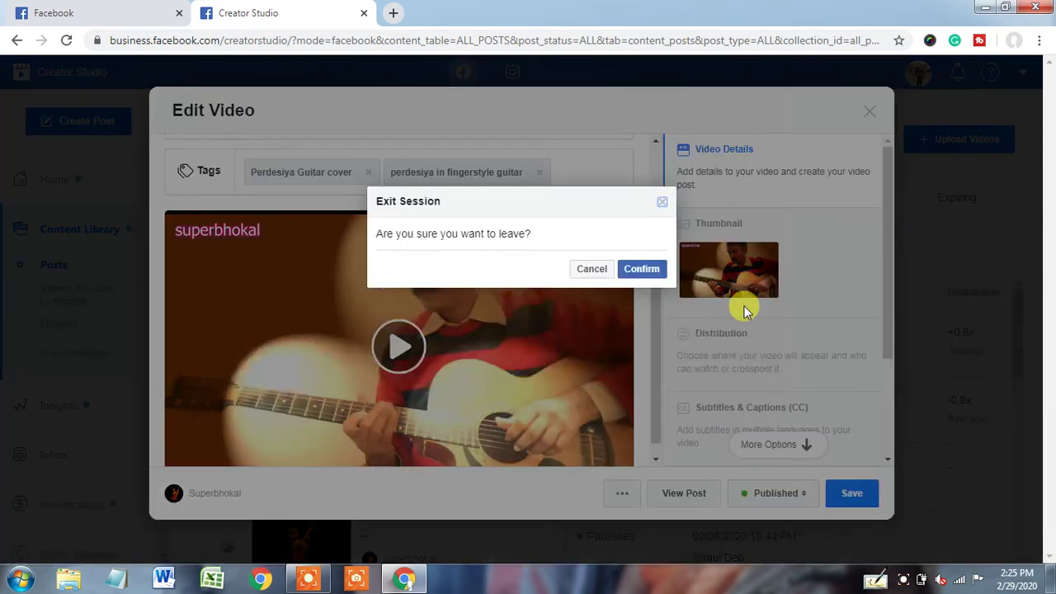
pyautogui.click(637, 269)
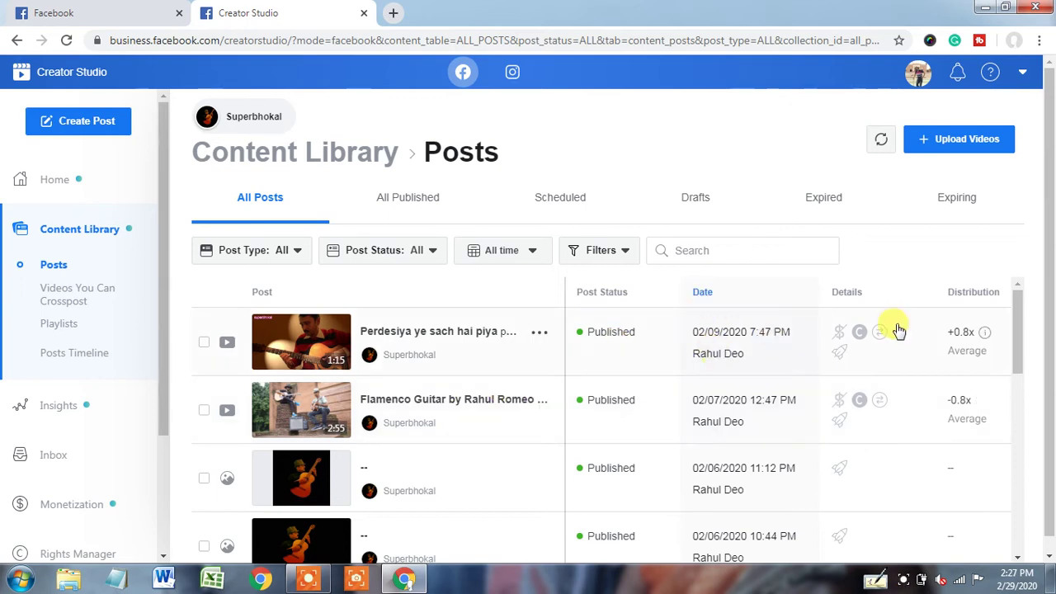
# Find the "Muqabla Guitar Cover" video in the posts list, examine its performance details and close them.
pyautogui.moveTo(1017, 324); pyautogui.dragTo(1017, 346)
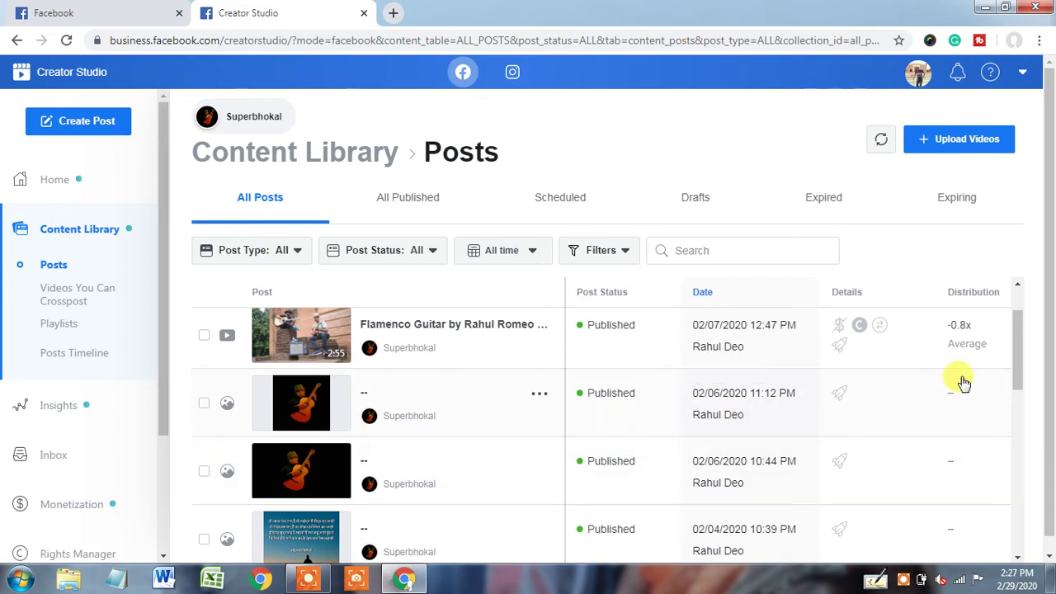
pyautogui.moveTo(1018, 360); pyautogui.dragTo(1018, 438)
pyautogui.click(1013, 412)
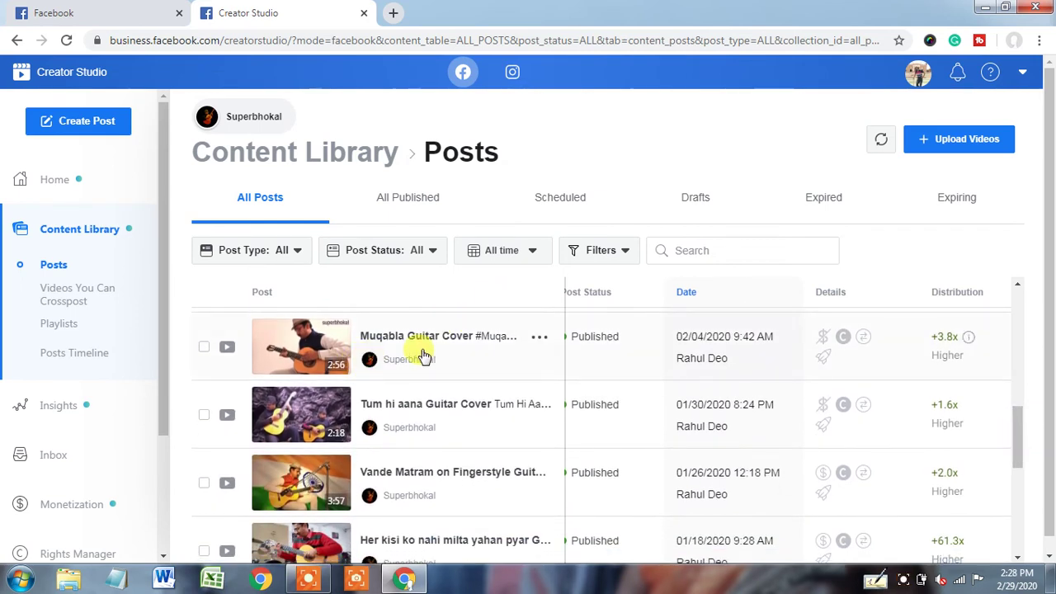
pyautogui.click(410, 340)
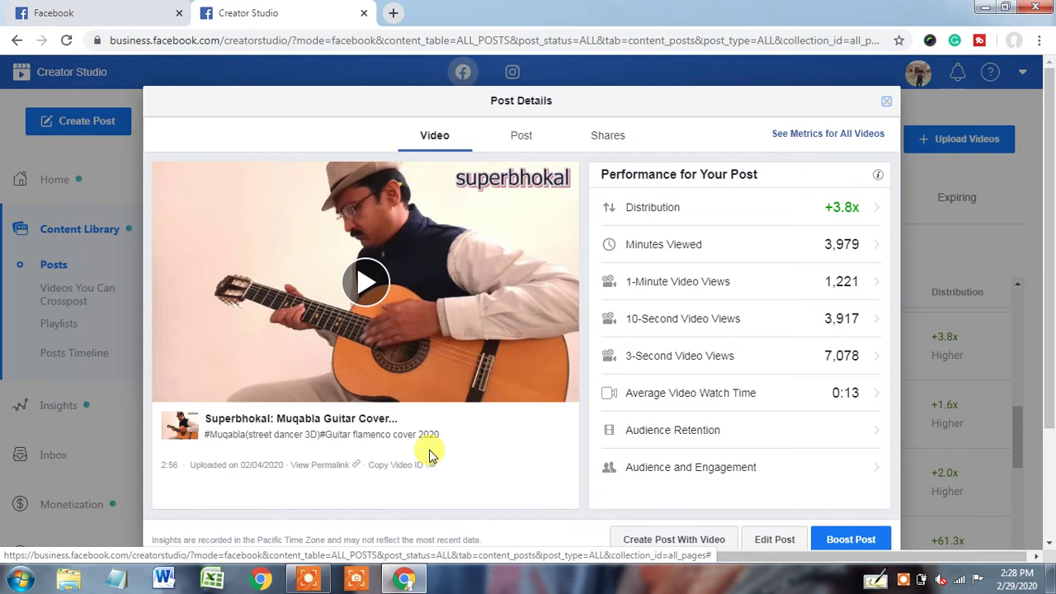
pyautogui.click(887, 102)
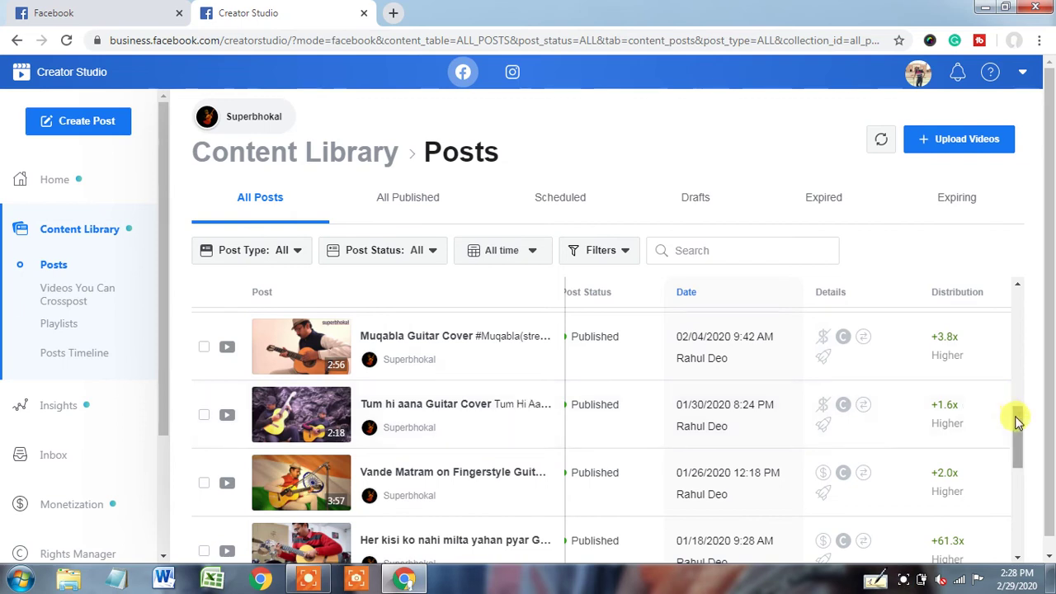
# Look through the older posts to the end of the list and return to the newest post.
pyautogui.moveTo(1018, 419); pyautogui.dragTo(1017, 489)
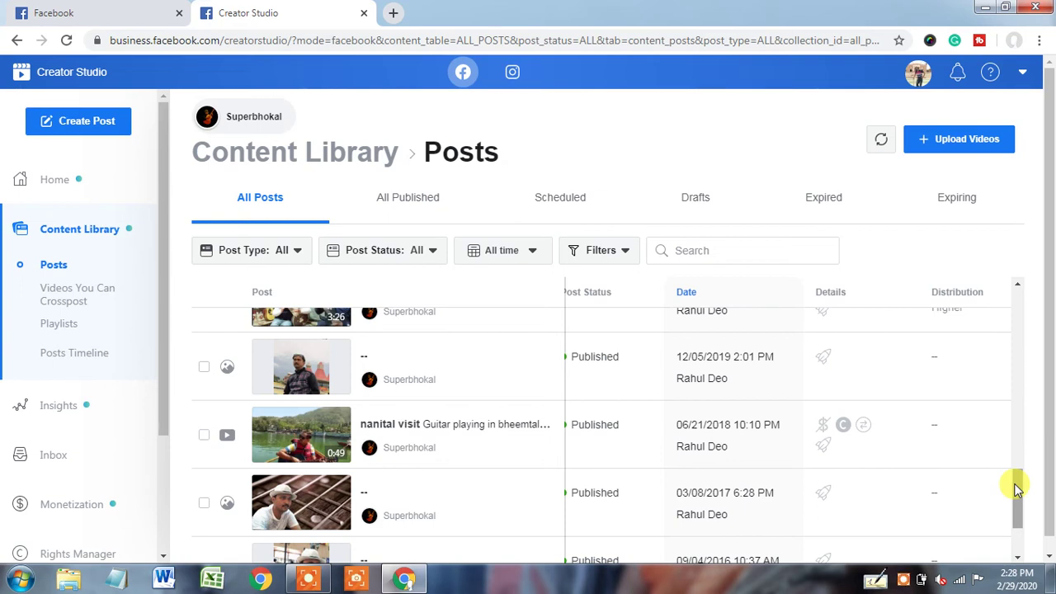
pyautogui.moveTo(1016, 488); pyautogui.dragTo(1017, 497)
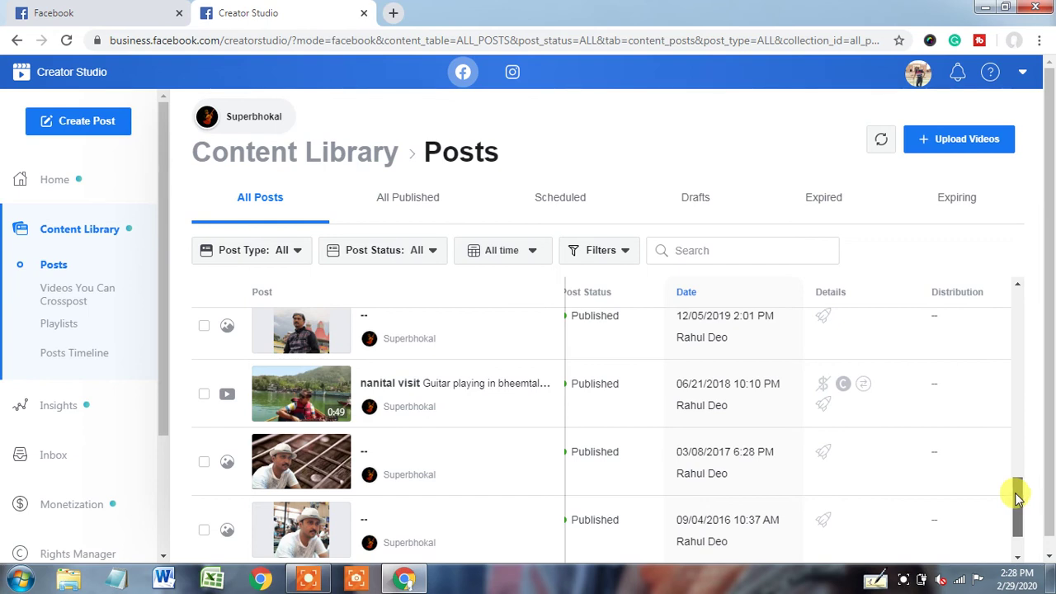
pyautogui.moveTo(1017, 497); pyautogui.dragTo(1018, 502)
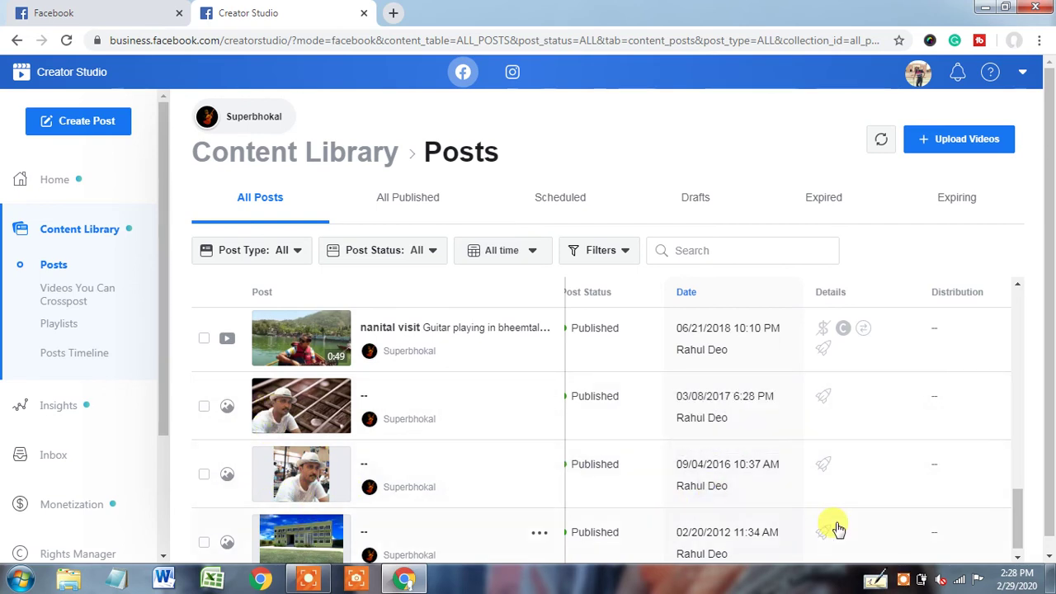
pyautogui.moveTo(1016, 532); pyautogui.dragTo(1014, 304)
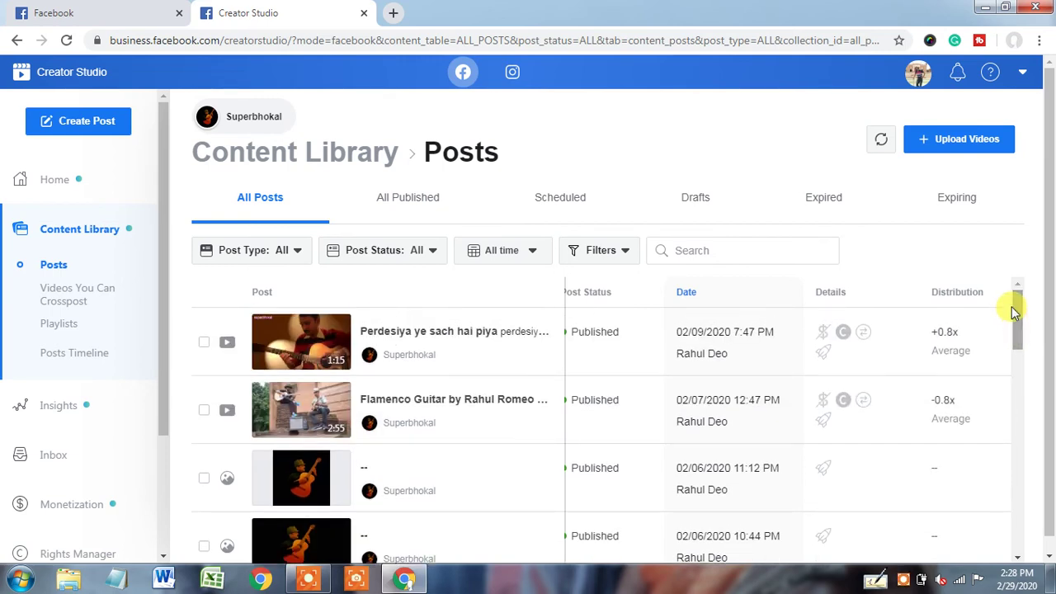
# Filter the Content Library posts to the Video post type and look through the filtered list.
pyautogui.click(295, 251)
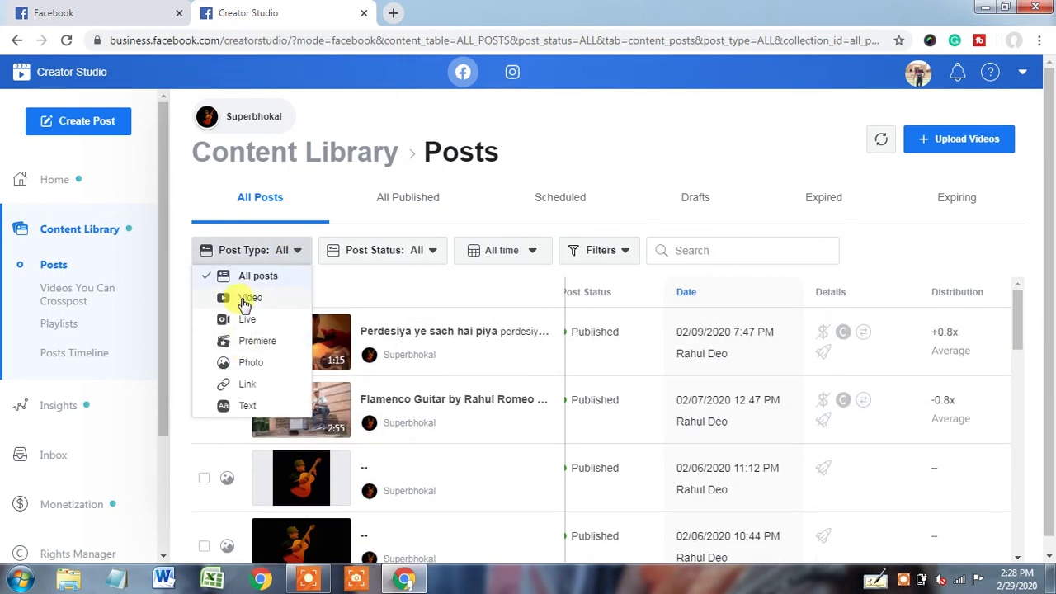
pyautogui.click(243, 299)
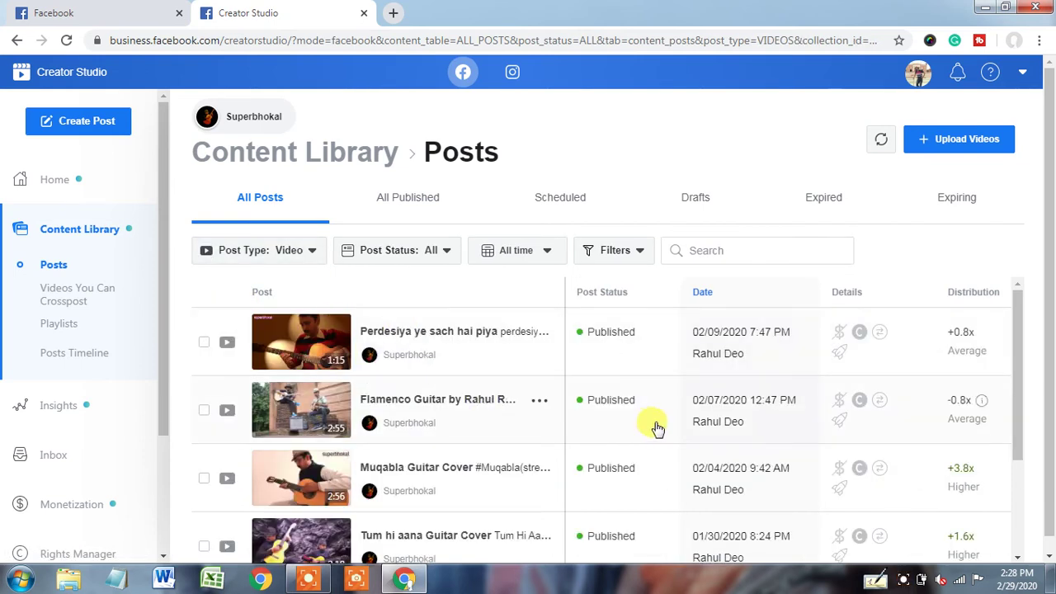
pyautogui.moveTo(773, 408)
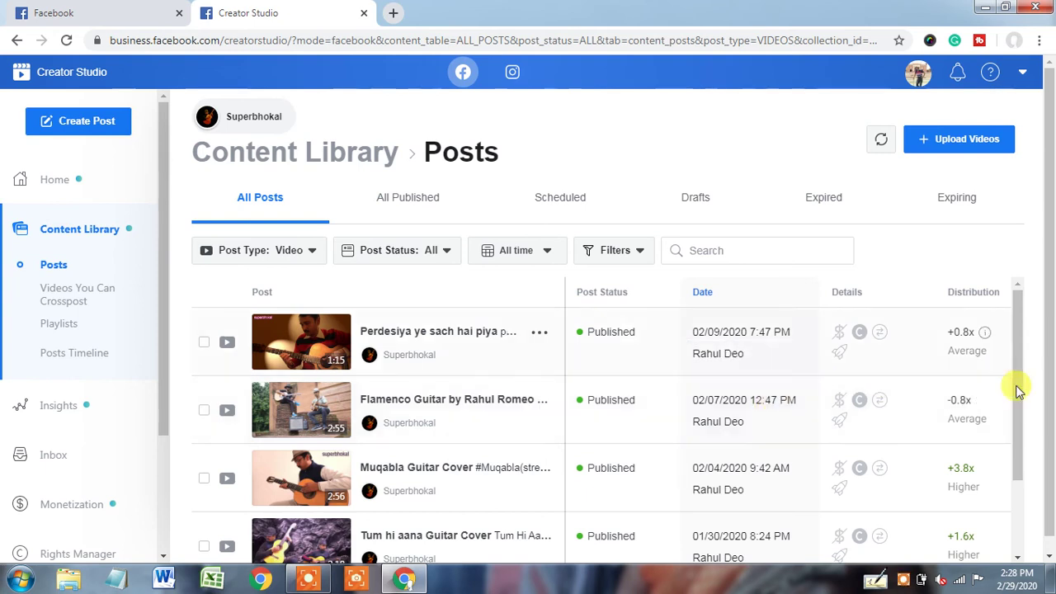
pyautogui.moveTo(1018, 388); pyautogui.dragTo(1016, 307)
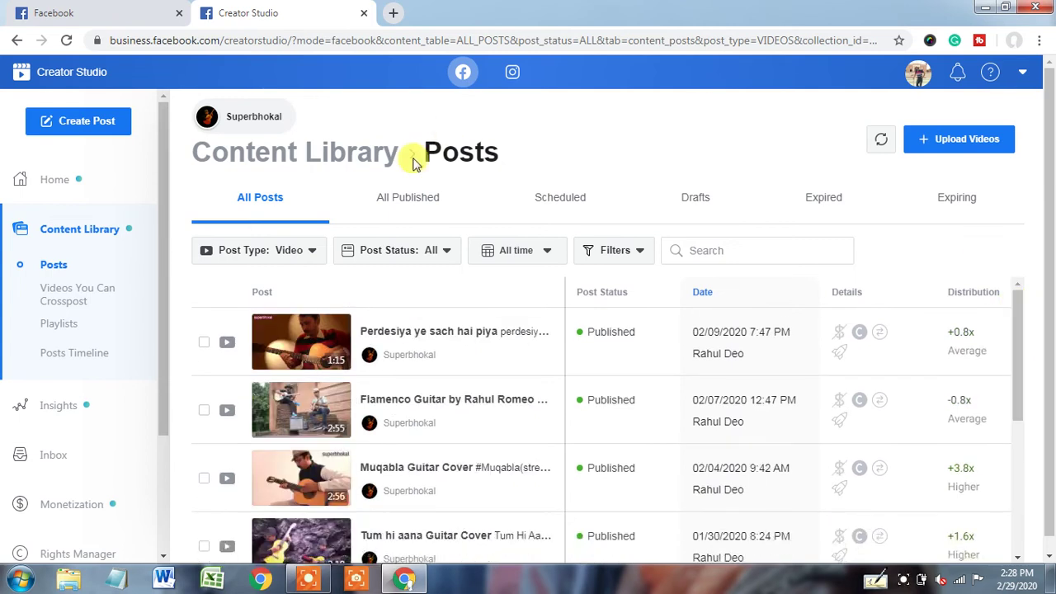
# Switch to the Facebook page tab, open the Superbhokal page's home, and look down through its videos and photos sections.
pyautogui.click(96, 10)
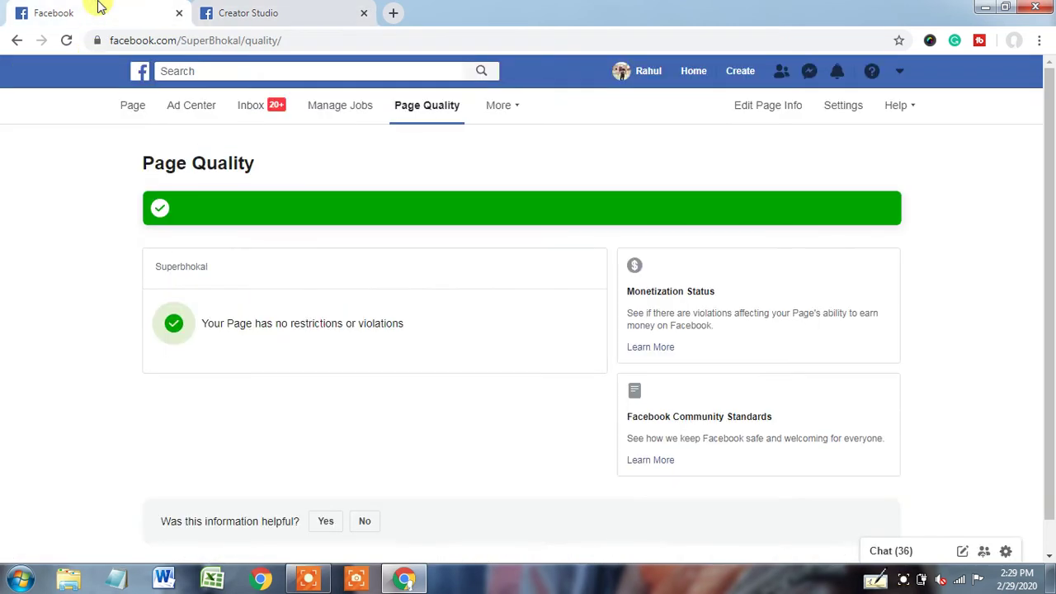
pyautogui.click(130, 110)
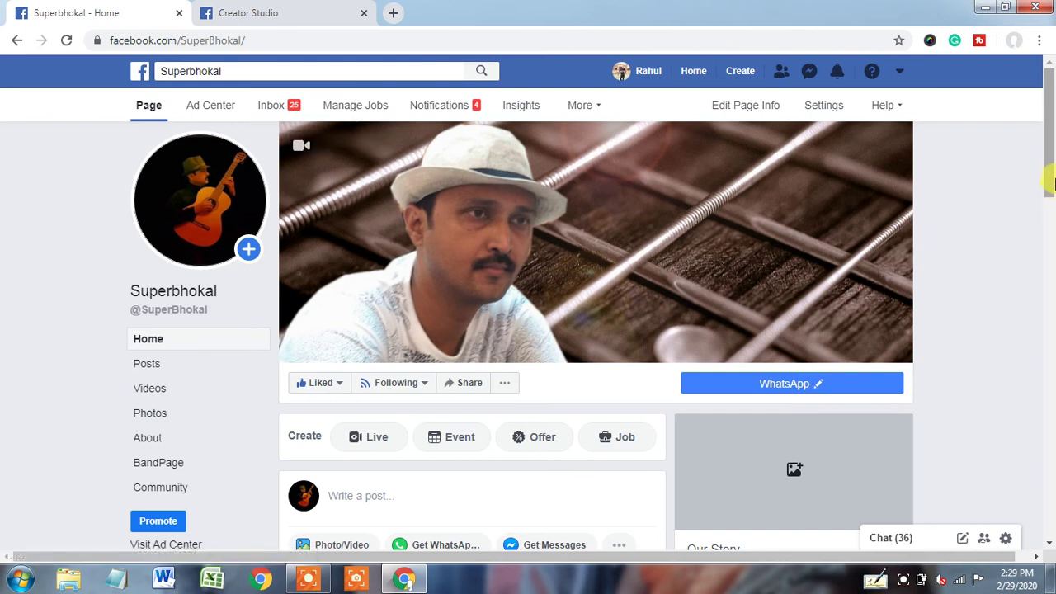
pyautogui.moveTo(1051, 161); pyautogui.dragTo(1052, 262)
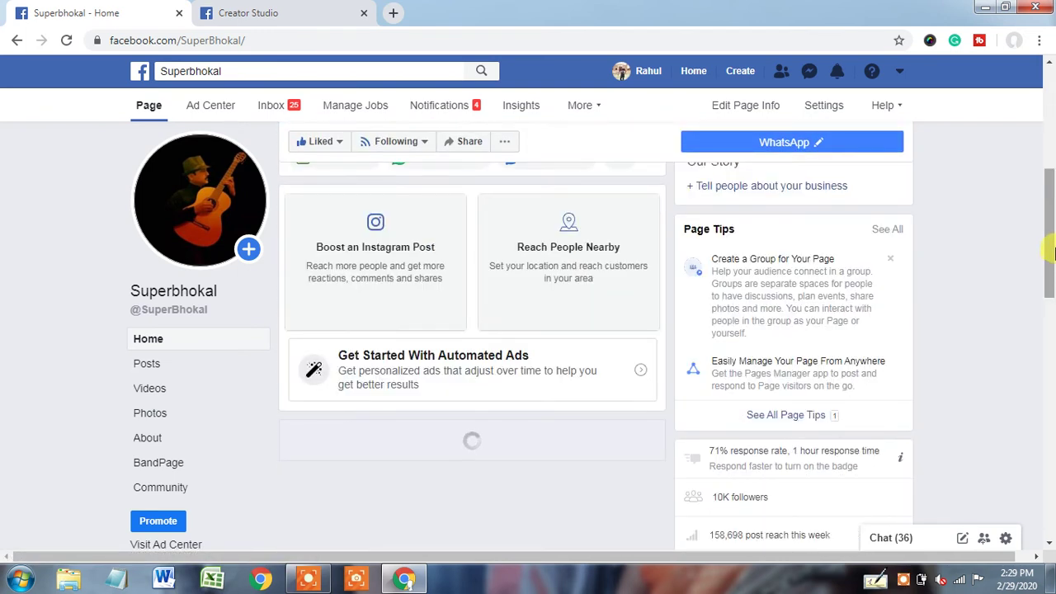
pyautogui.click(1052, 256)
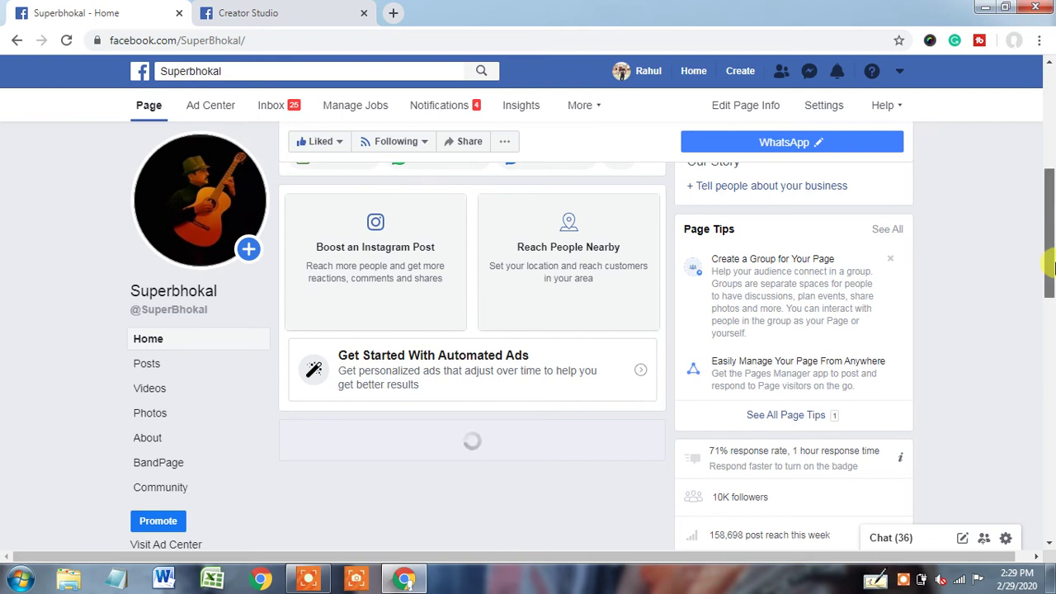
pyautogui.moveTo(1053, 266); pyautogui.dragTo(1052, 505)
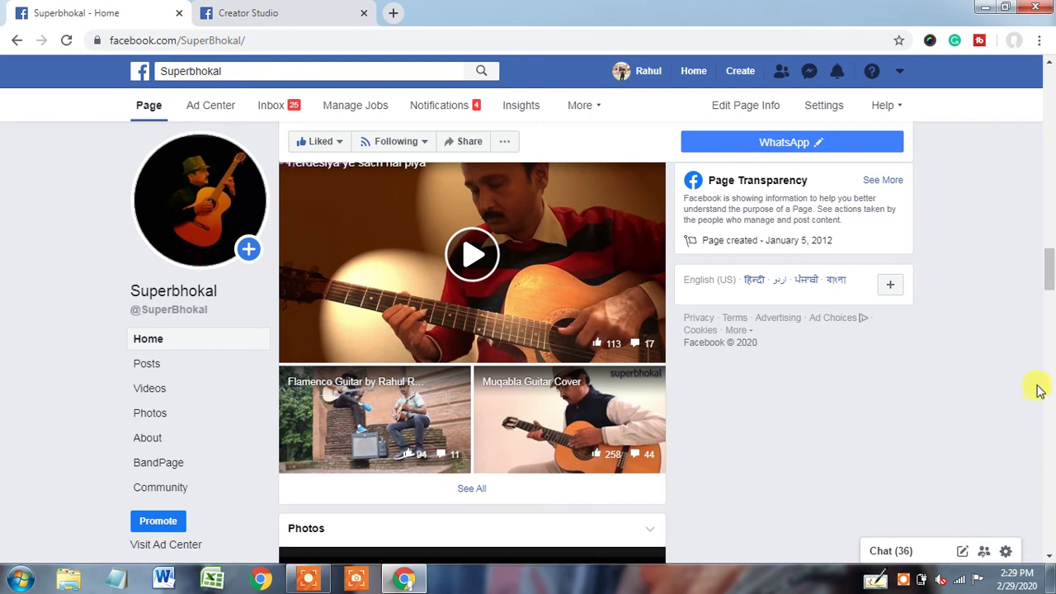
pyautogui.moveTo(1049, 273); pyautogui.dragTo(1050, 546)
# Review the "Perdesiya ye sach hai piya" post's reach and engagement on the page and return to the cover photo.
pyautogui.moveTo(1052, 442); pyautogui.dragTo(1049, 254)
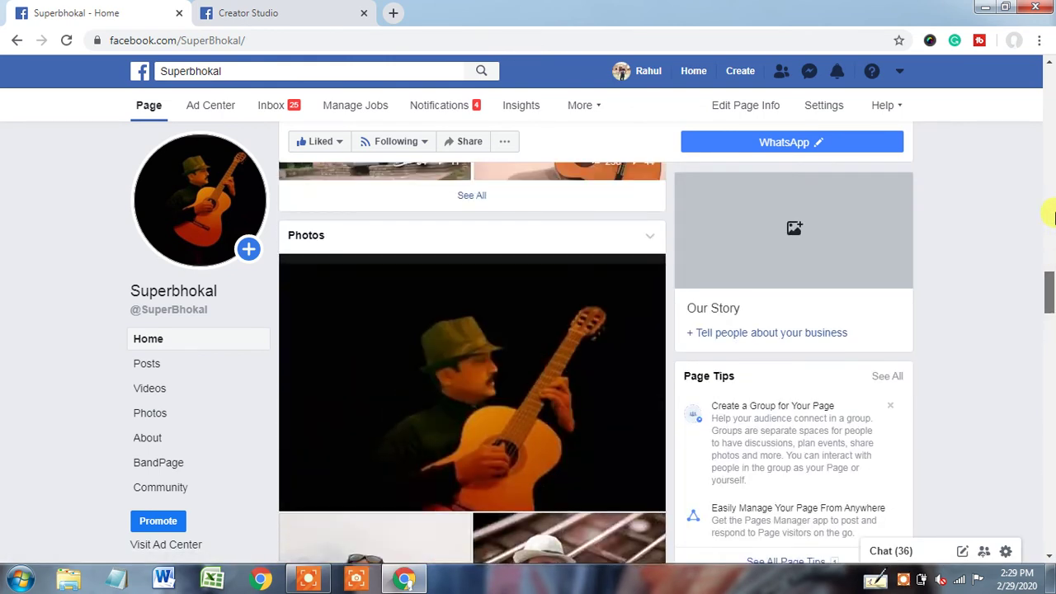
pyautogui.moveTo(1050, 250); pyautogui.dragTo(1049, 124)
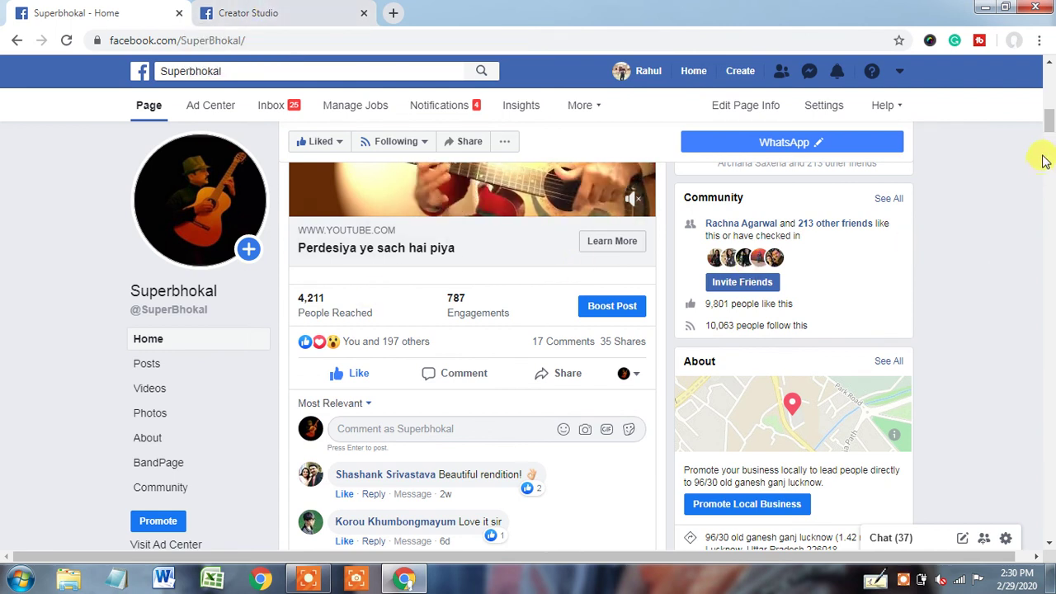
pyautogui.moveTo(1047, 128); pyautogui.dragTo(1043, 83)
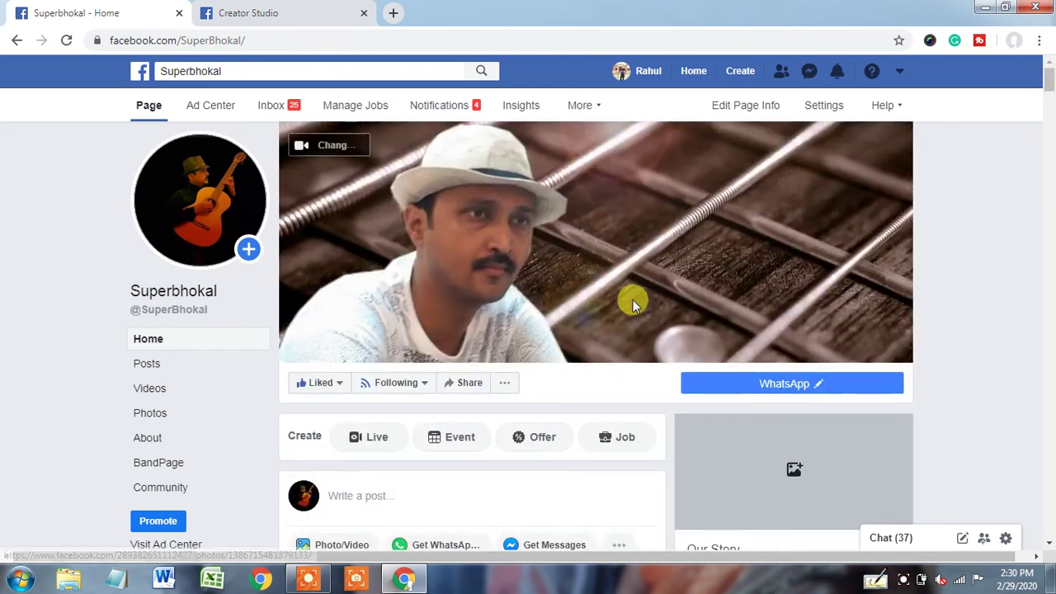